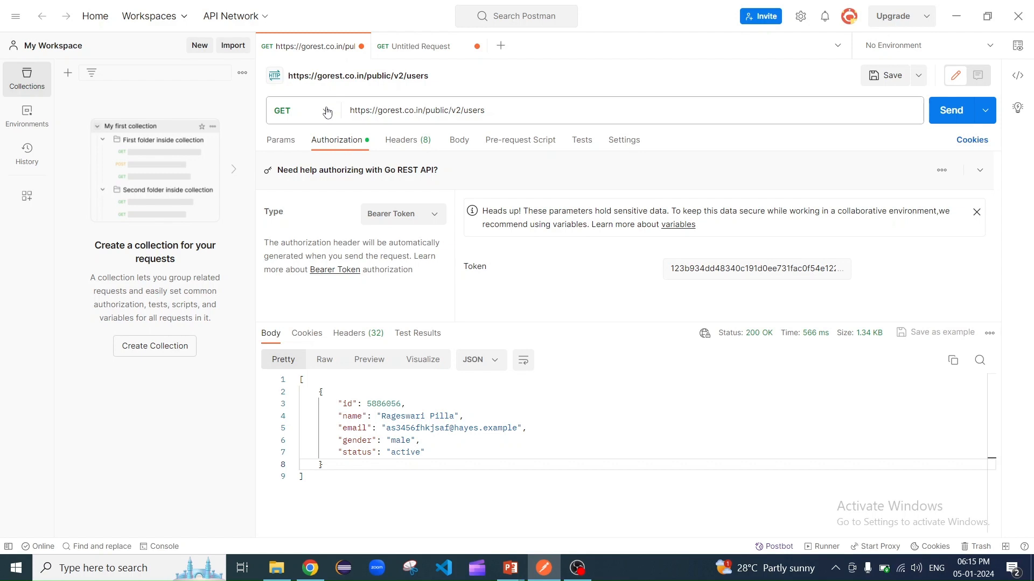
click(939, 116)
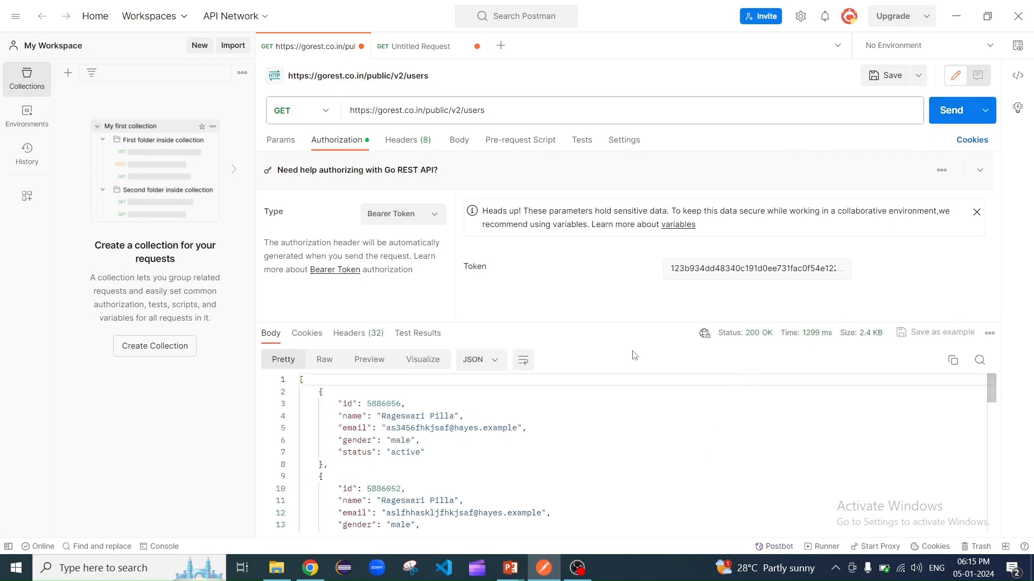
drag(632, 322, 626, 274)
scroll(639, 397, down, 9)
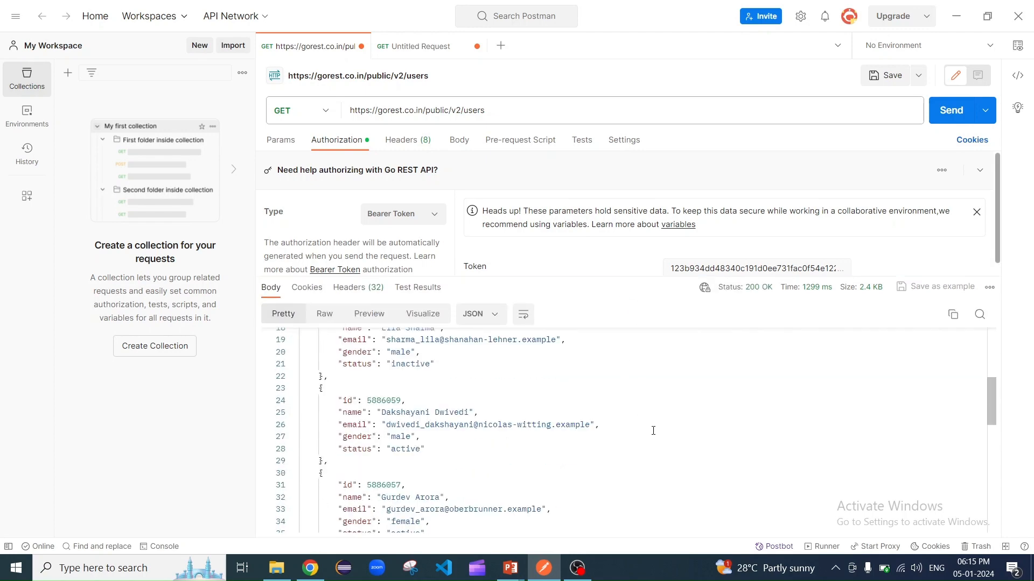
scroll(653, 431, down, 4)
scroll(653, 430, up, 10)
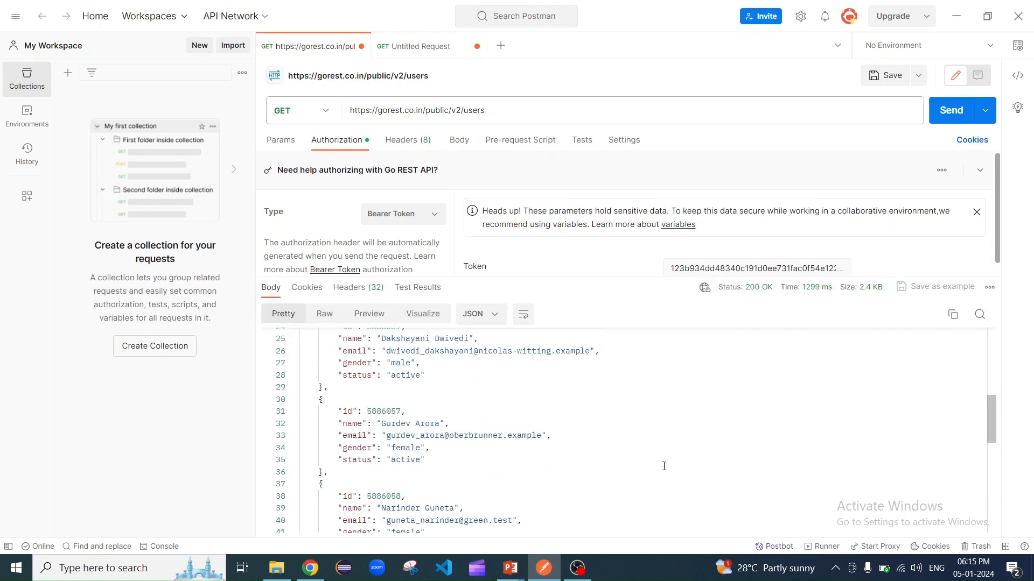
scroll(664, 466, up, 3)
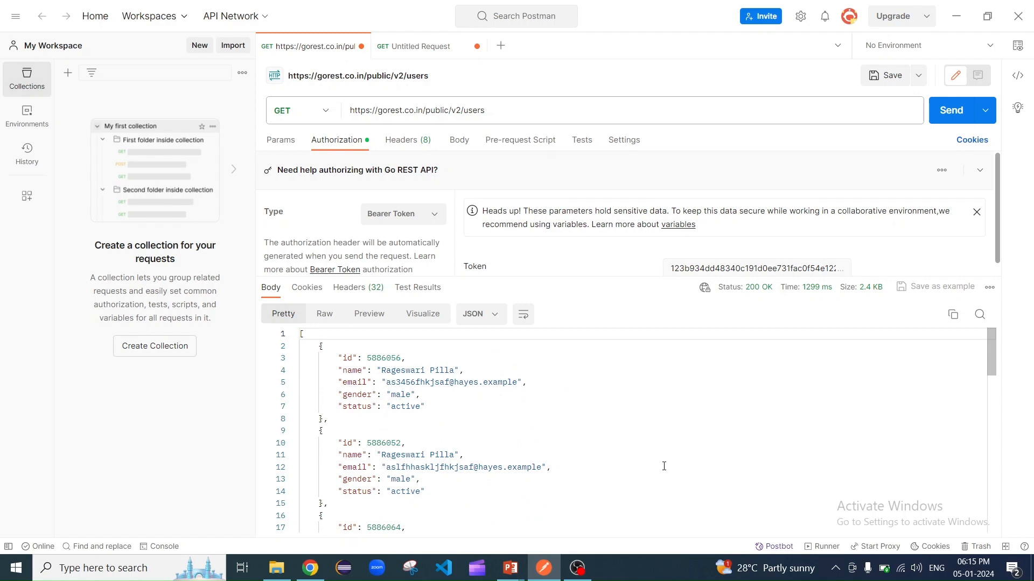
scroll(664, 467, down, 4)
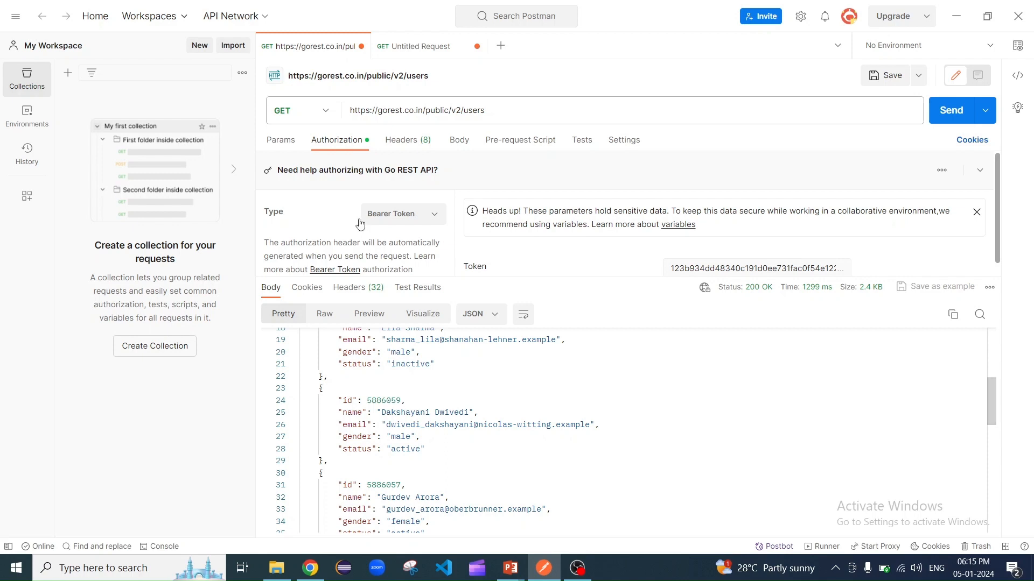
Show the request's query parameters and copy the "gender" field name from the response body.
click(287, 142)
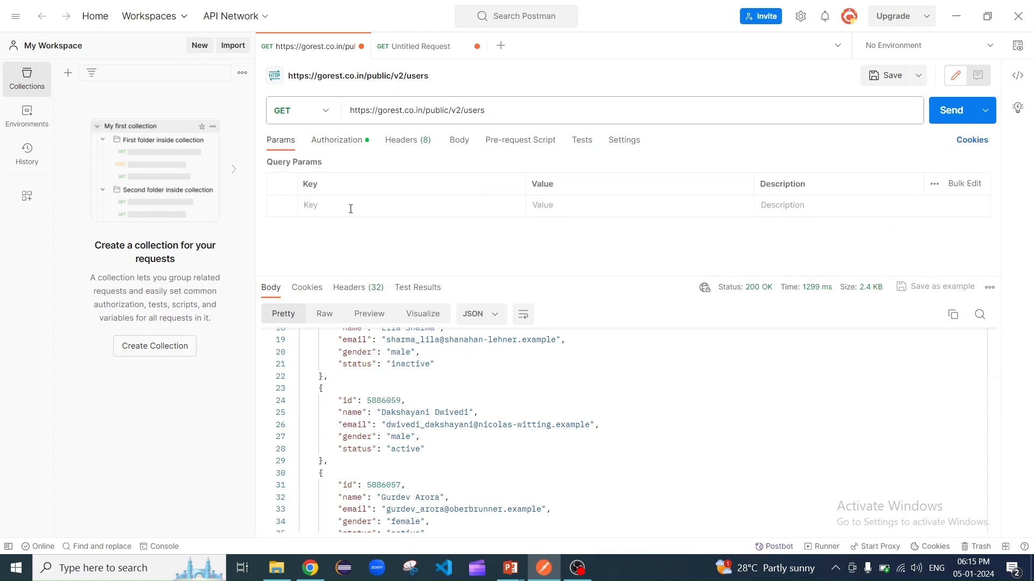
double_click(356, 352)
key(ctrl+c)
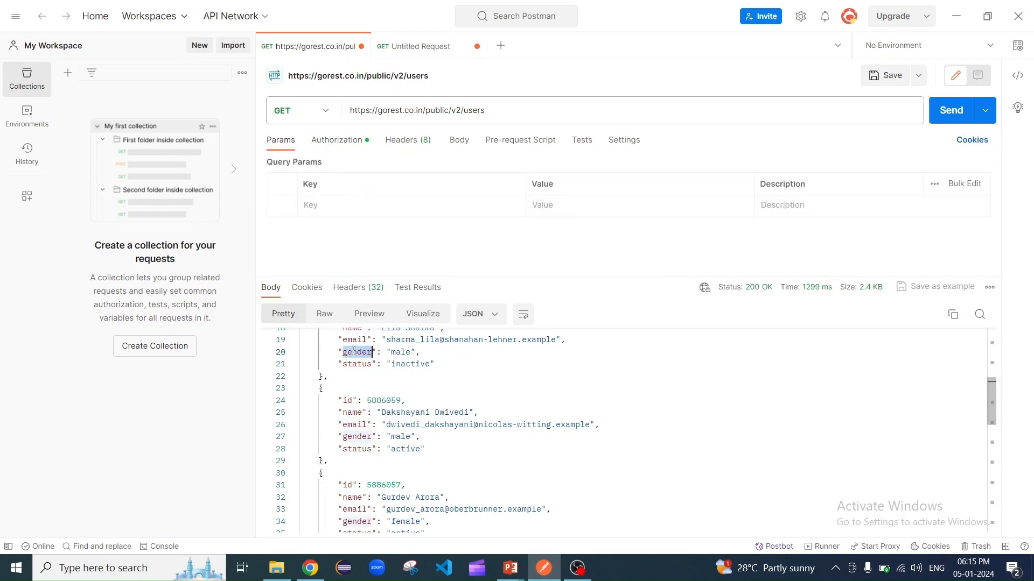
Examine the id, name, email and gender fields of the individual user records in the response.
scroll(466, 387, up, 2)
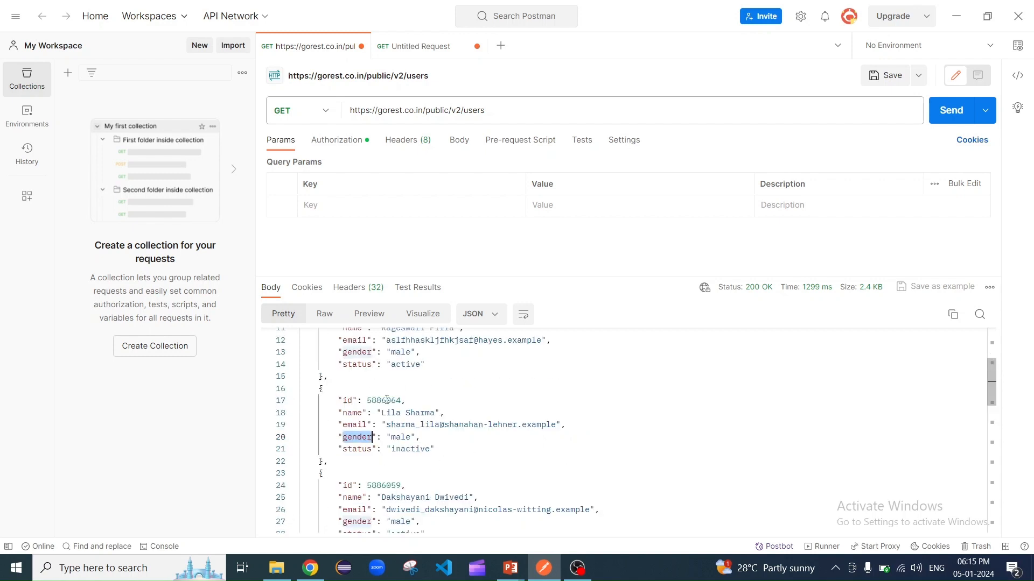
click(347, 401)
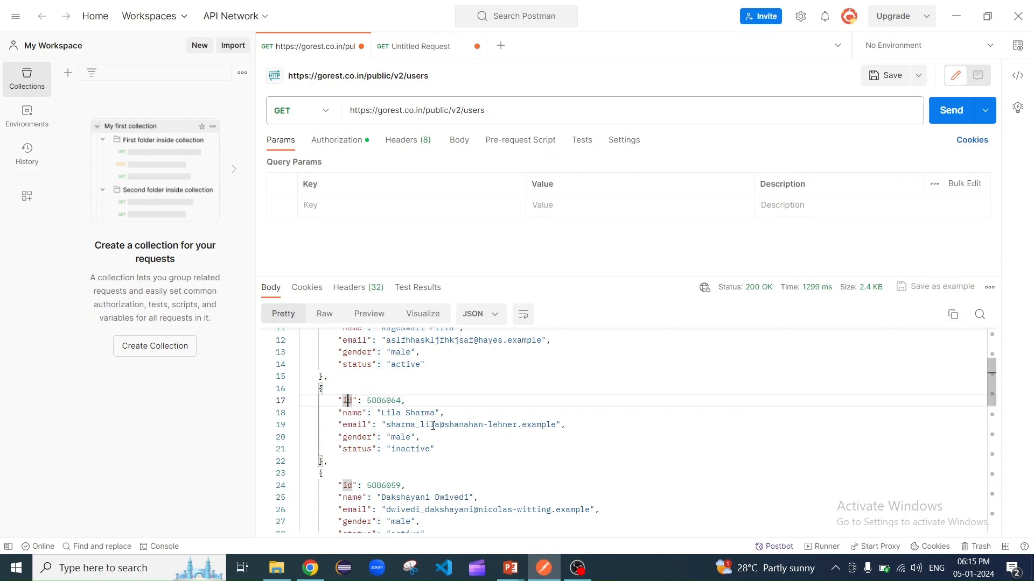
scroll(420, 423, up, 2)
scroll(421, 423, up, 1)
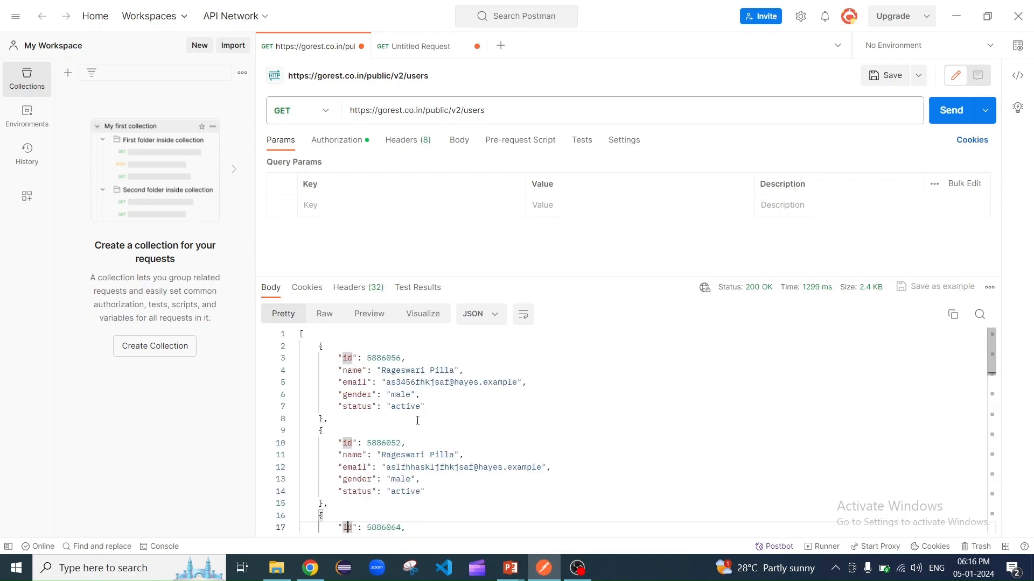
drag(319, 349, 324, 504)
scroll(328, 420, down, 2)
scroll(327, 420, up, 2)
double_click(400, 395)
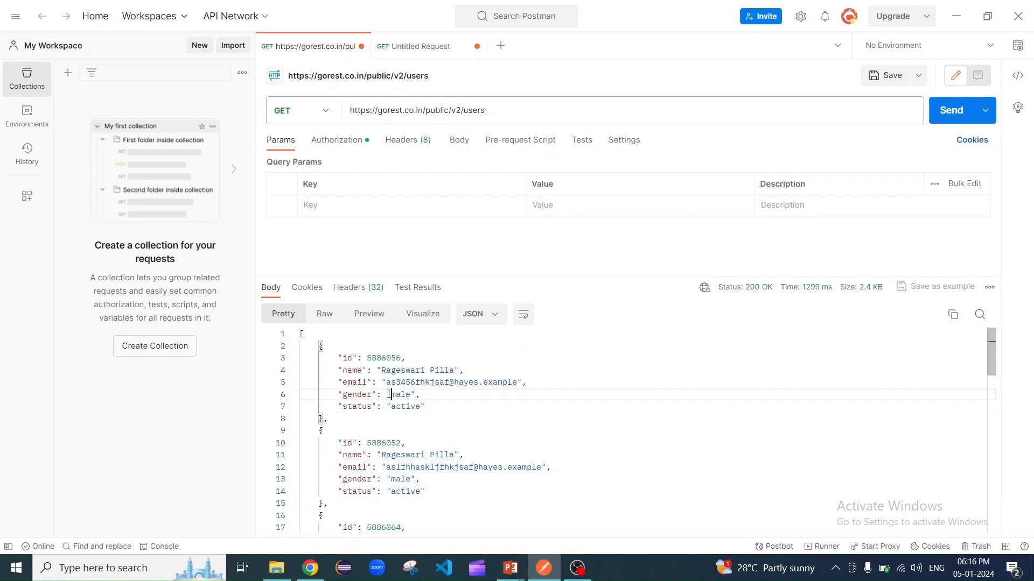
double_click(347, 358)
double_click(351, 371)
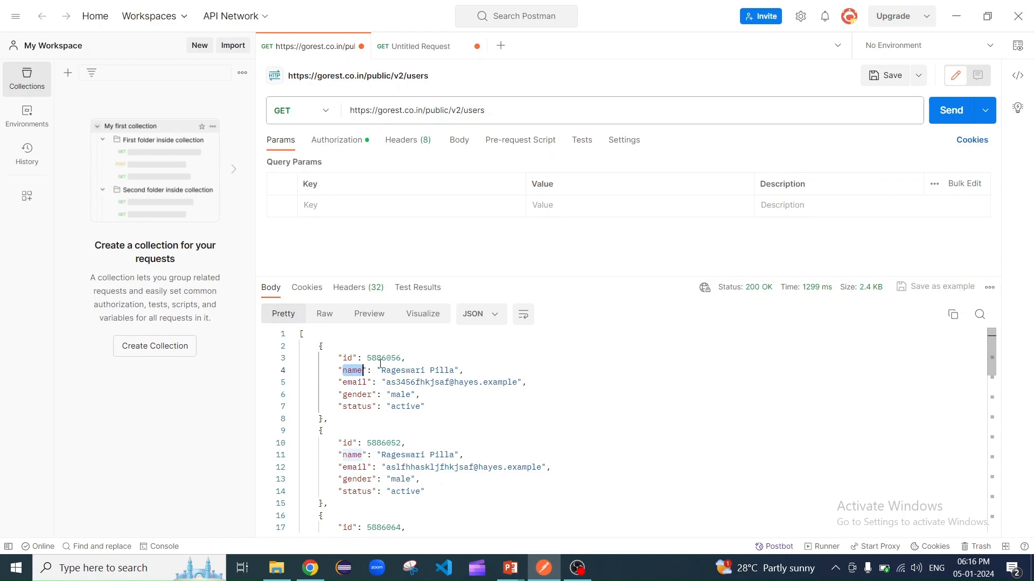
click(345, 355)
double_click(351, 370)
double_click(354, 383)
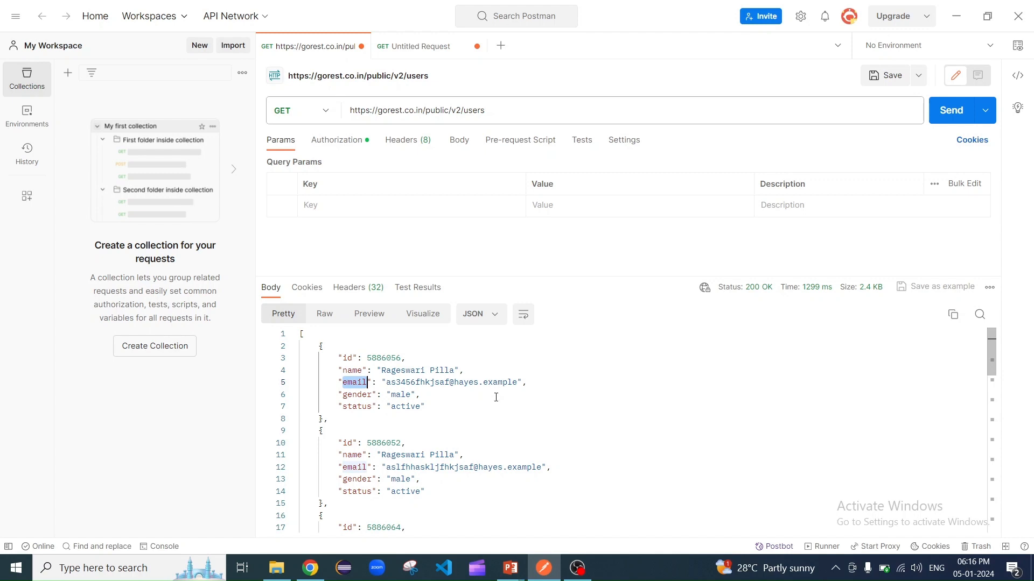
scroll(495, 397, down, 3)
drag(384, 371, 427, 371)
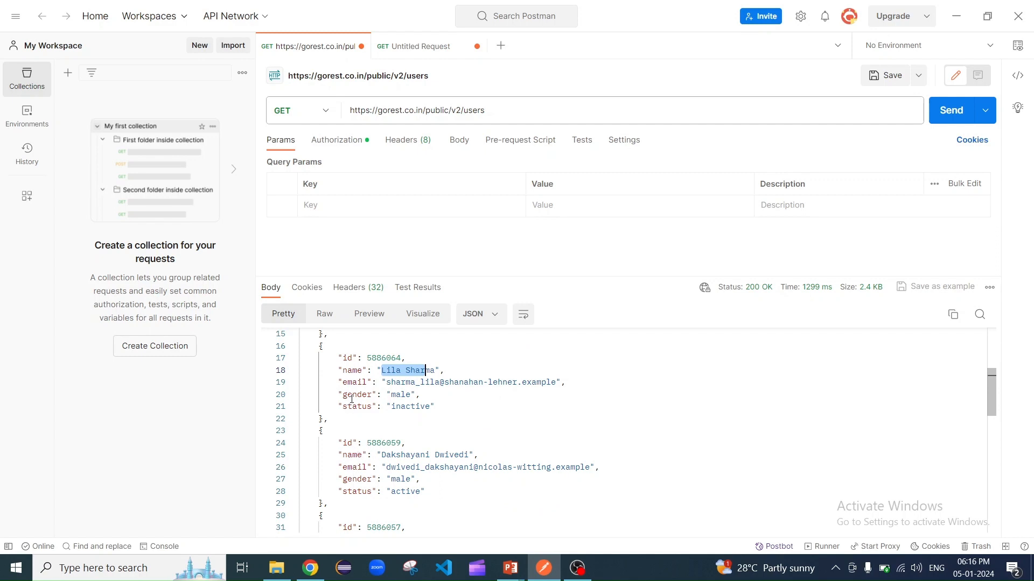
Add a query parameter with key gender and value male, reusing the field name and value from the response.
double_click(370, 395)
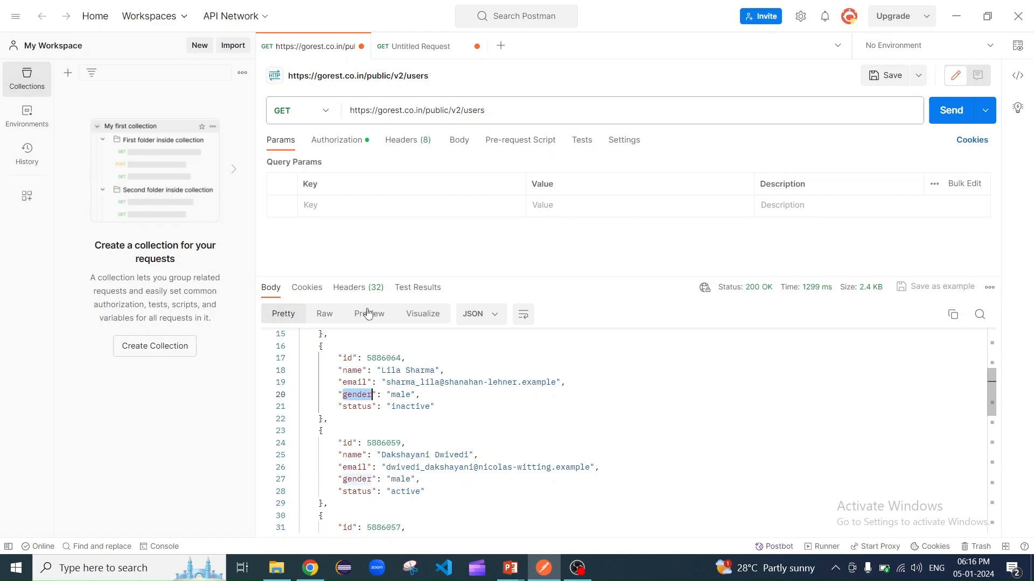
click(332, 211)
key(ctrl+v)
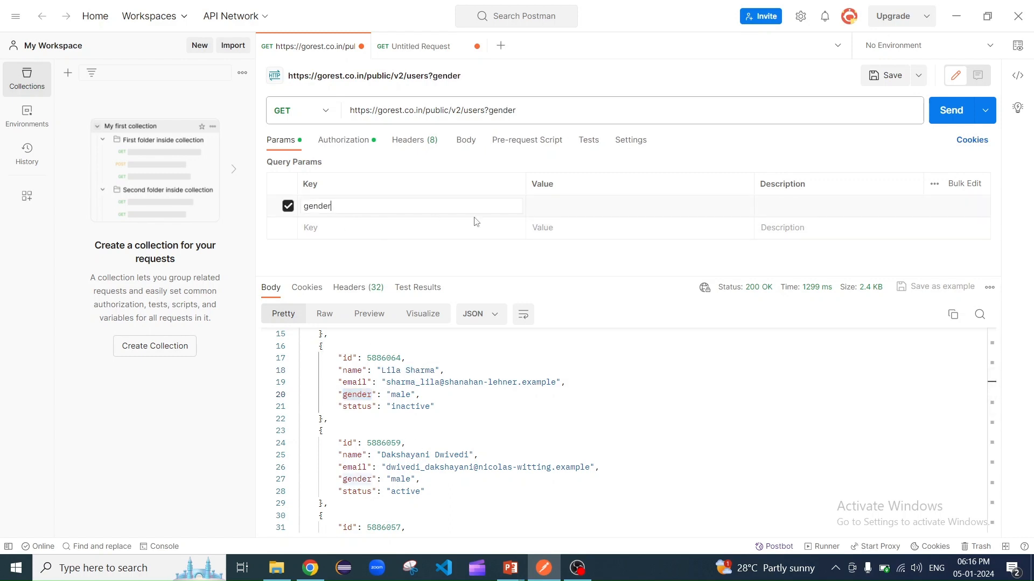
double_click(401, 396)
key(ctrl+c)
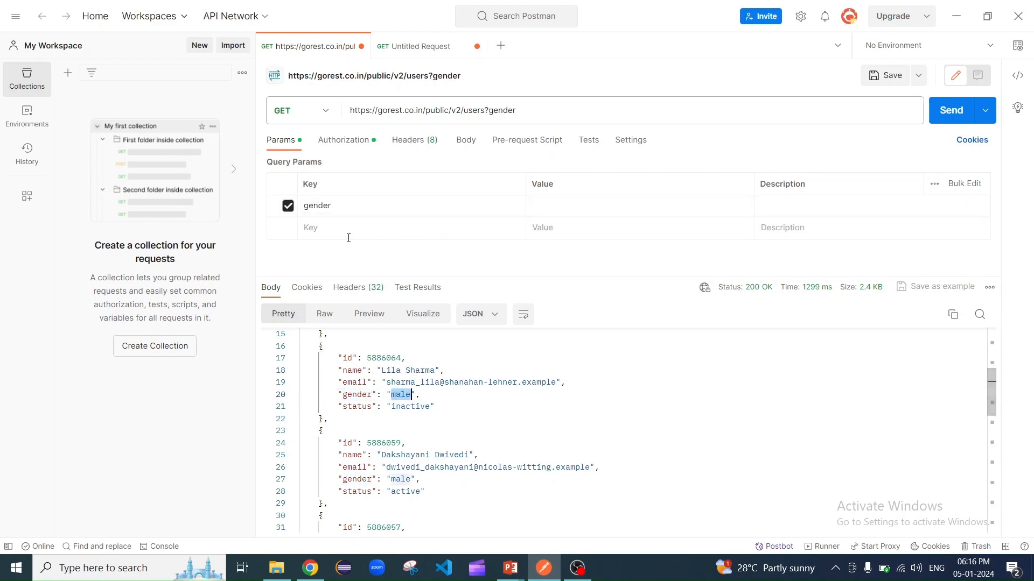
click(561, 211)
key(ctrl+v)
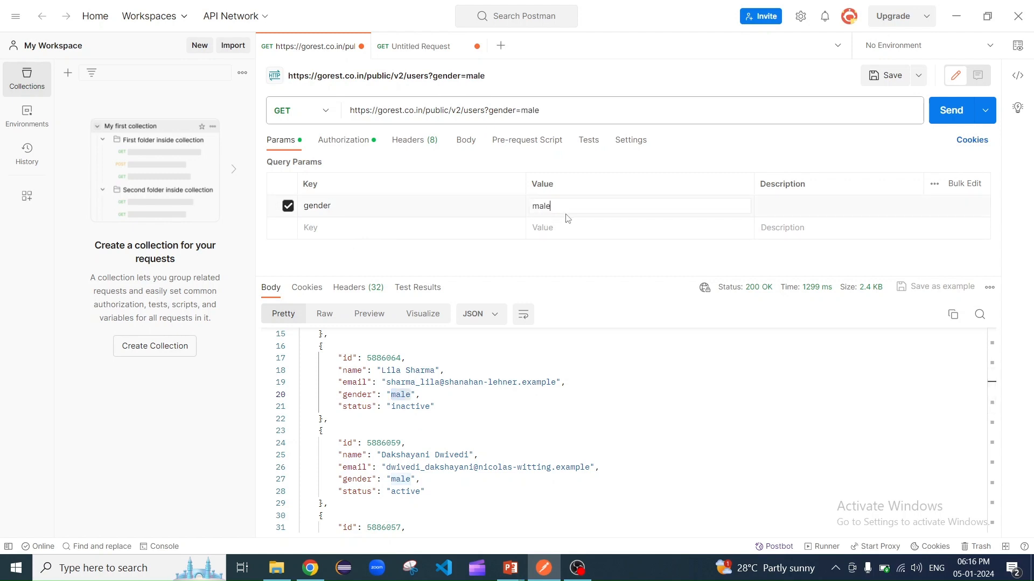
click(595, 264)
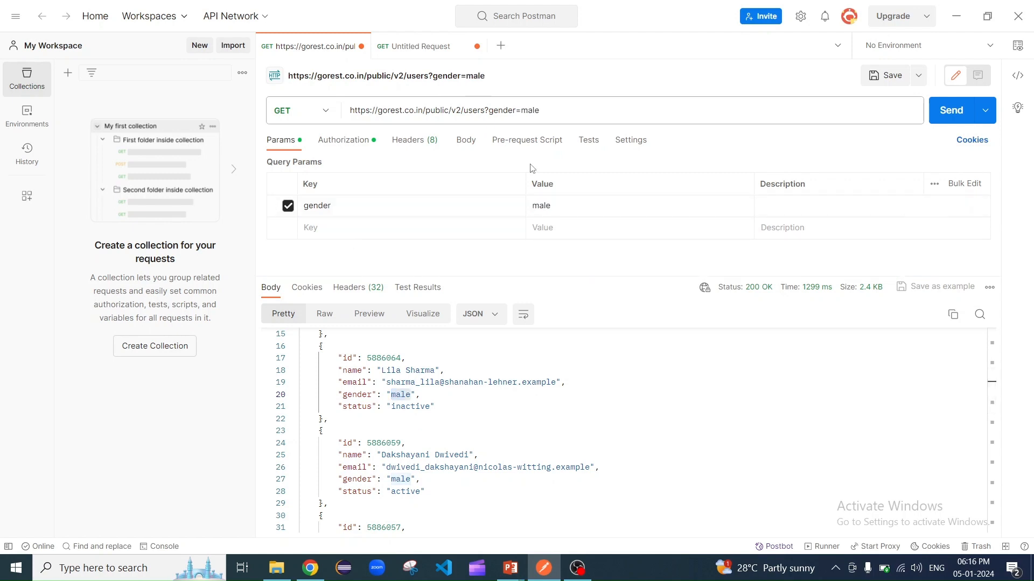
Inspect the question mark and query string in the request URL, and send the request filtered by gender=male.
drag(488, 110, 529, 110)
click(491, 110)
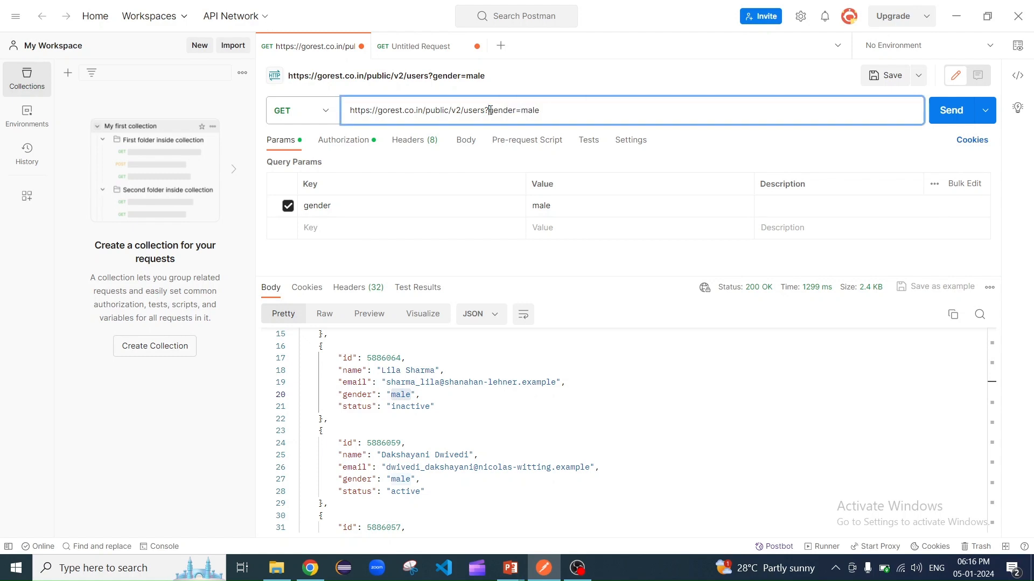
drag(486, 110, 489, 110)
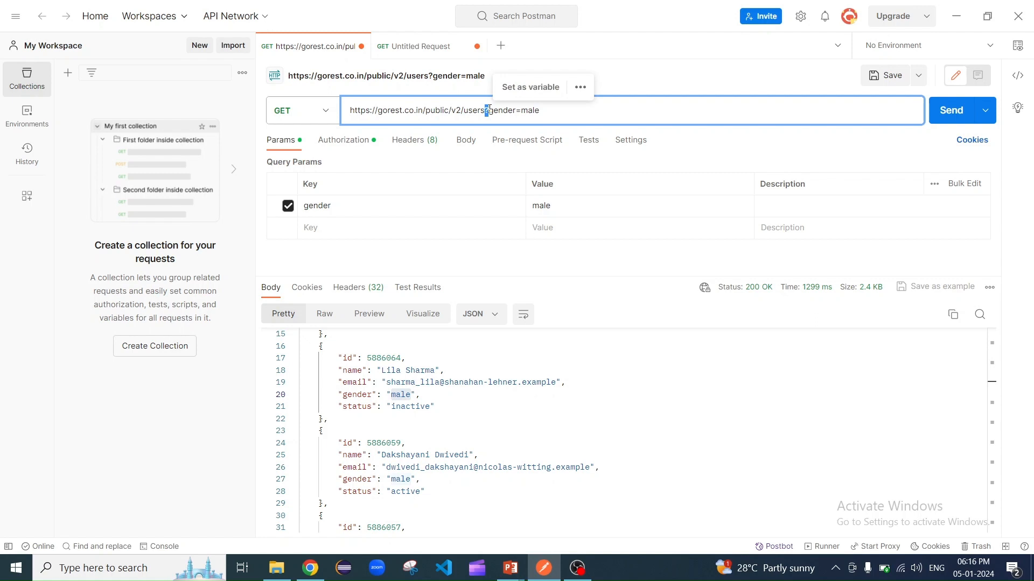
click(487, 110)
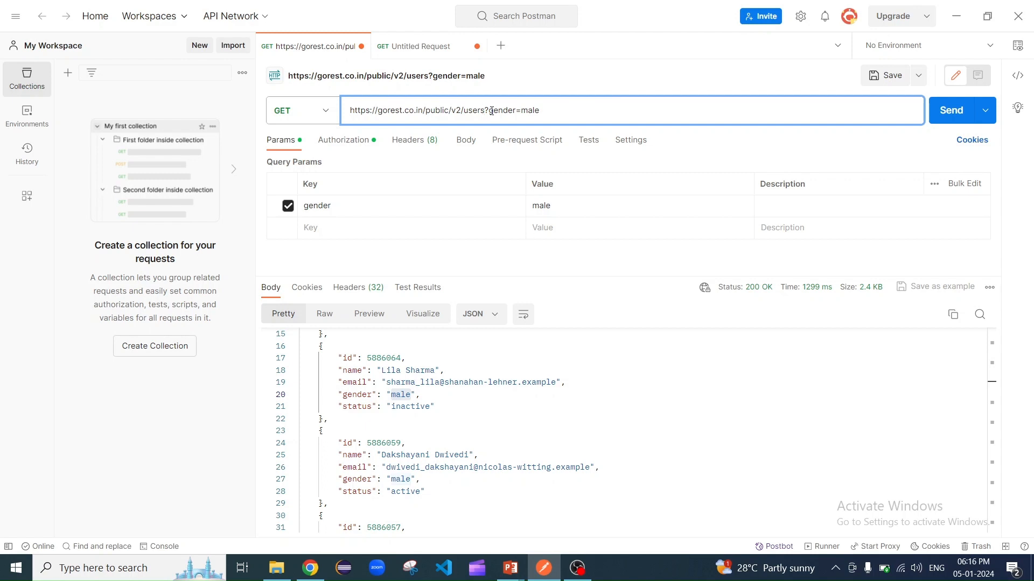
click(957, 114)
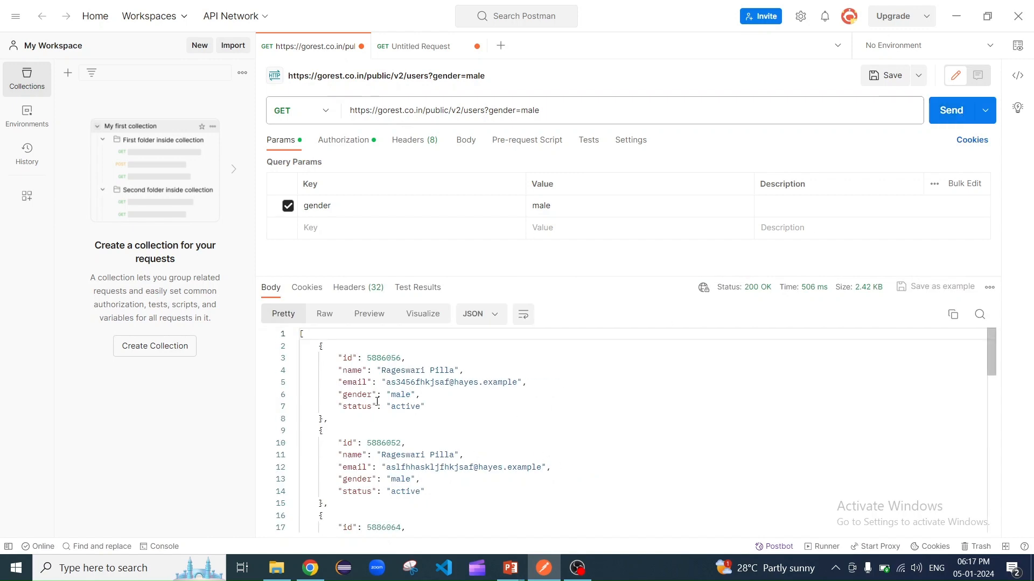
Check the gender and status values across the user records in the filtered response.
drag(339, 396, 423, 397)
scroll(436, 406, down, 2)
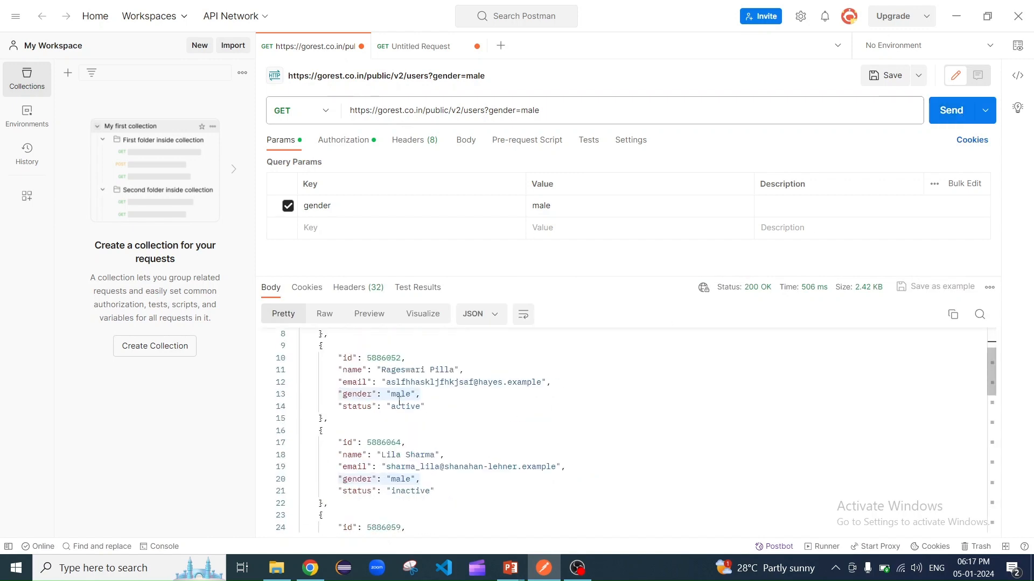
scroll(400, 402, down, 5)
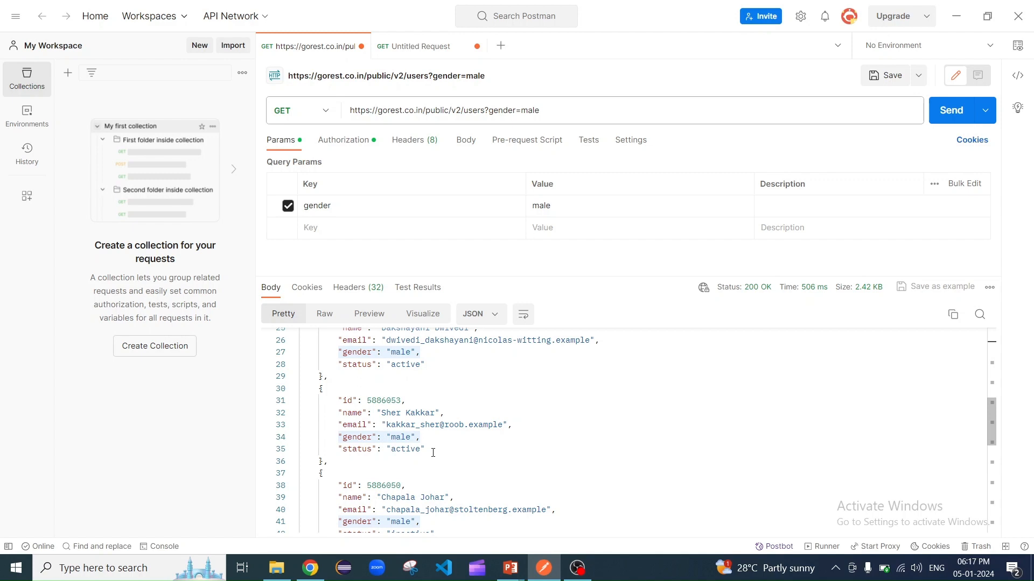
scroll(433, 452, down, 3)
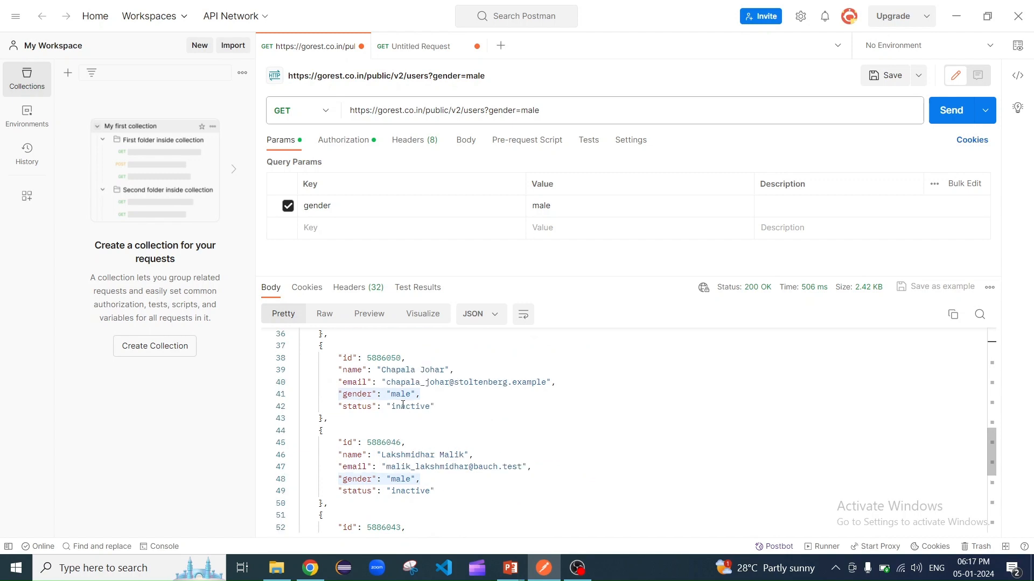
double_click(416, 408)
double_click(403, 492)
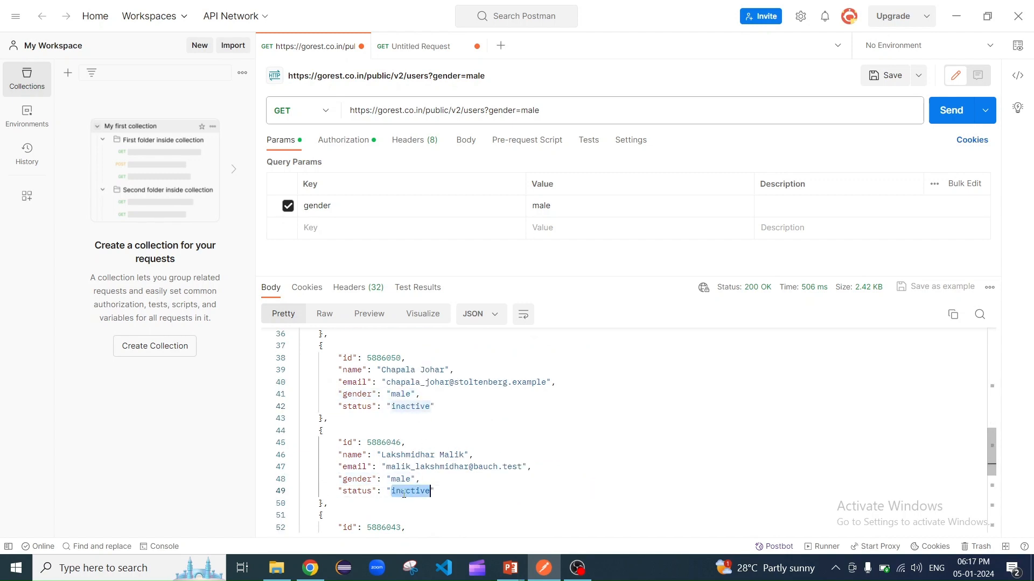
Add a second query parameter with key status and value active, copied from the response body.
double_click(355, 408)
key(ctrl+c)
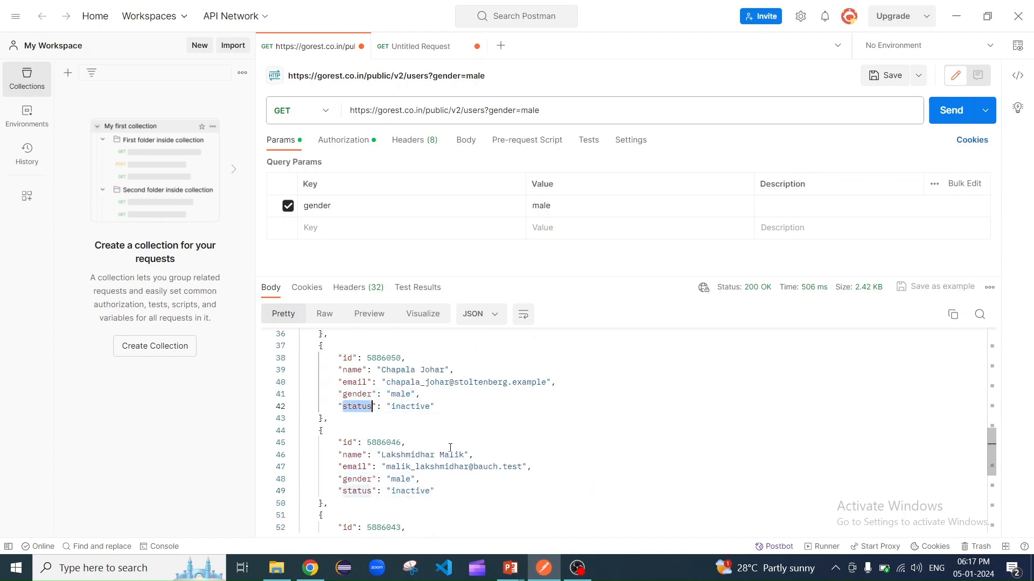
click(349, 227)
key(ctrl+v)
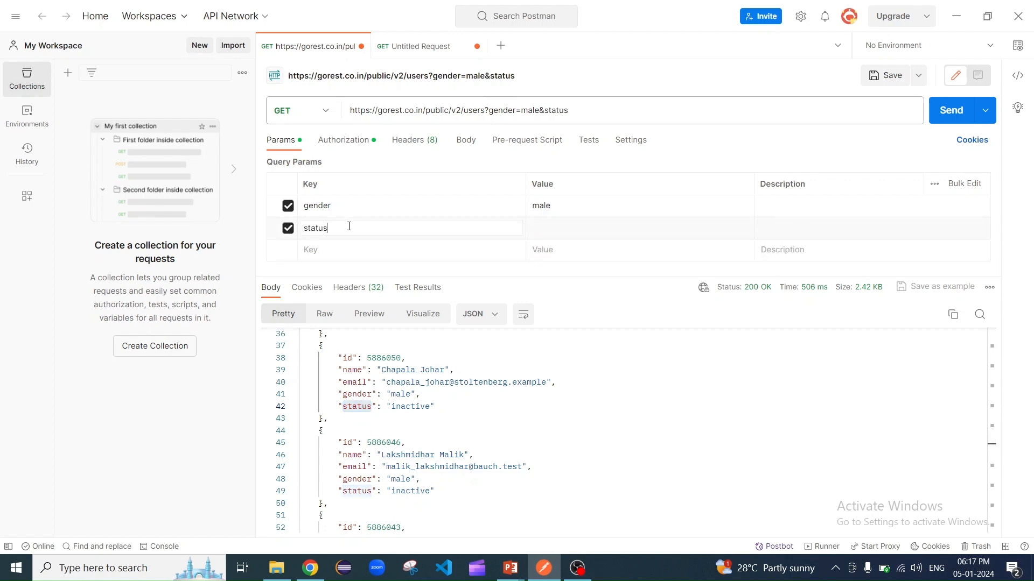
scroll(417, 425, up, 1)
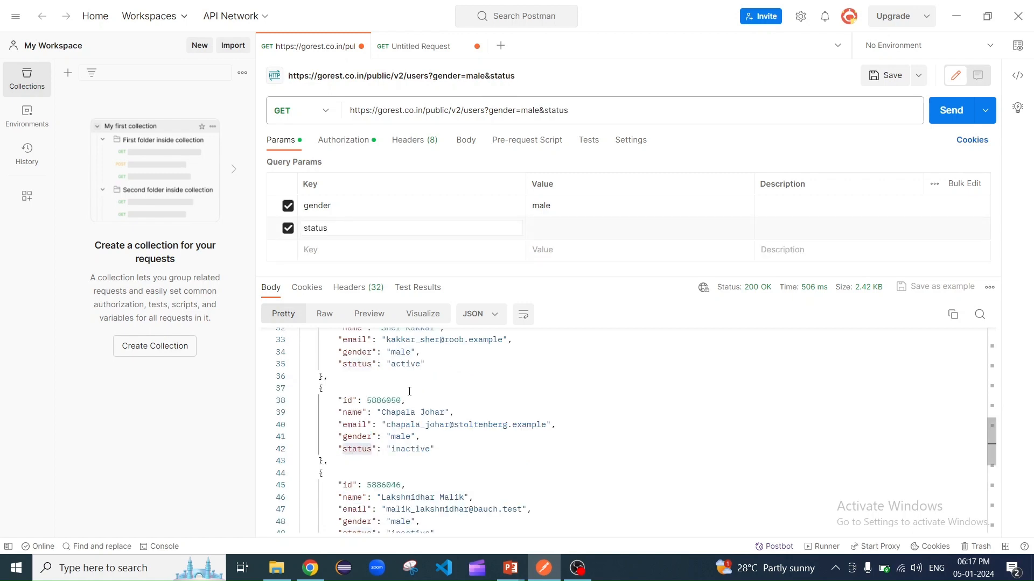
double_click(401, 364)
key(ctrl+c)
click(560, 228)
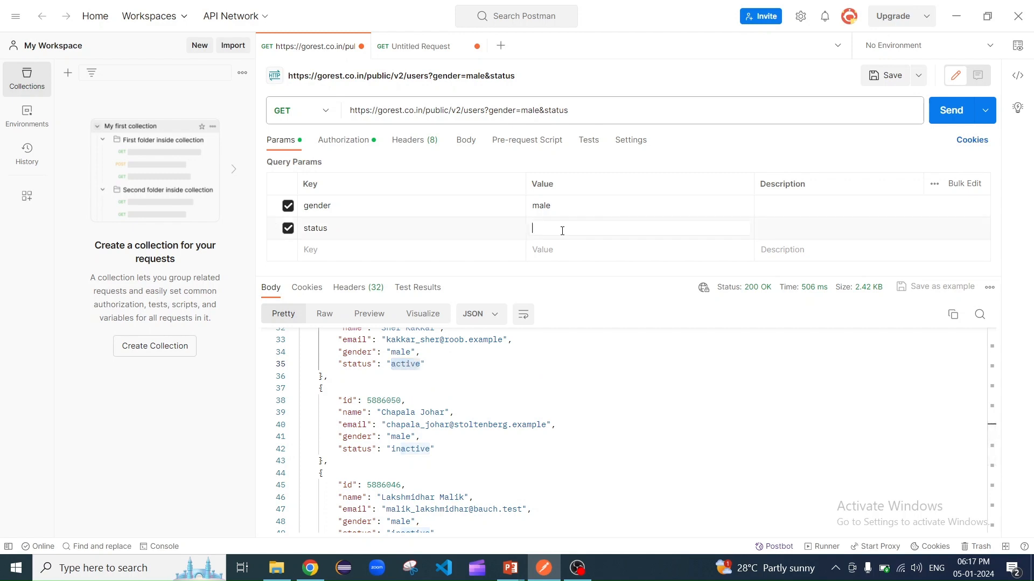
key(ctrl+v)
click(632, 314)
Examine how the gender and status parameters are joined in the request URL's query string.
drag(487, 109, 617, 109)
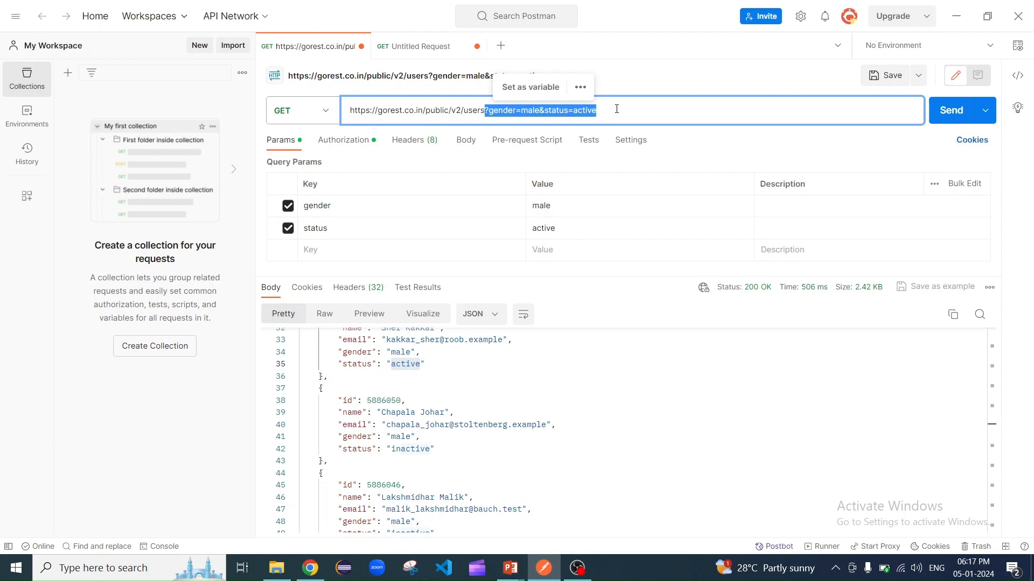
click(529, 123)
drag(490, 109, 533, 113)
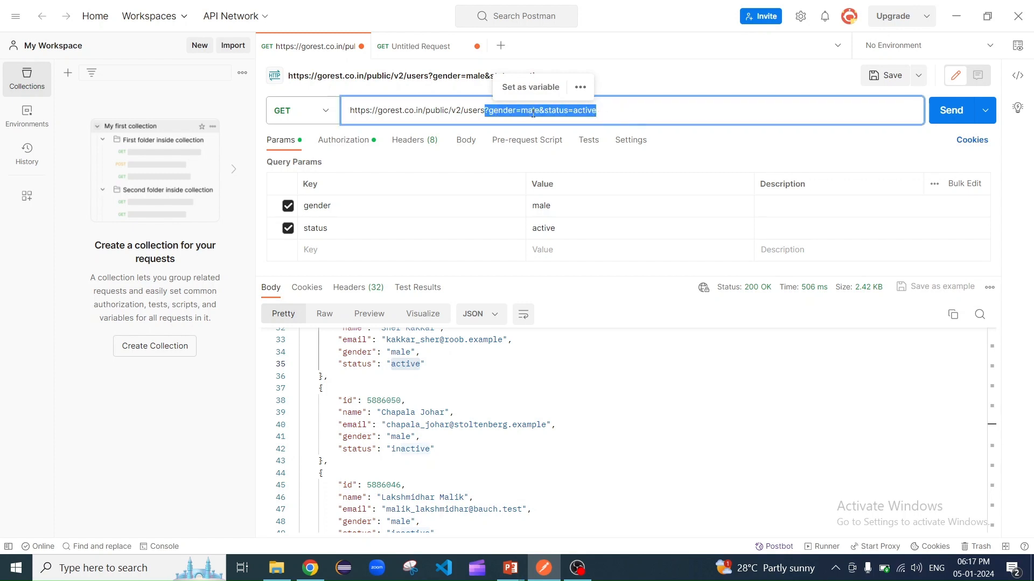
click(616, 109)
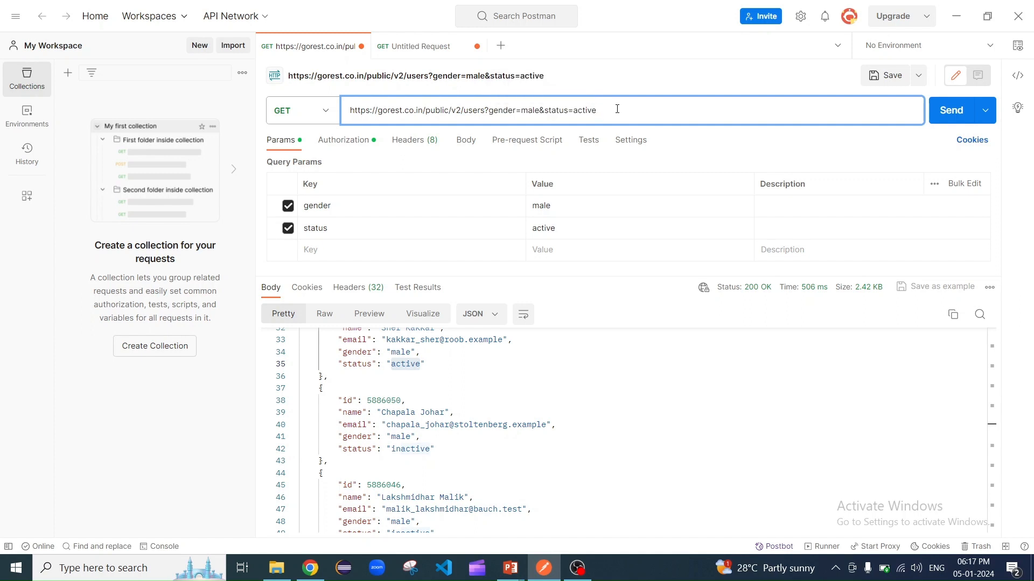
double_click(501, 110)
double_click(556, 110)
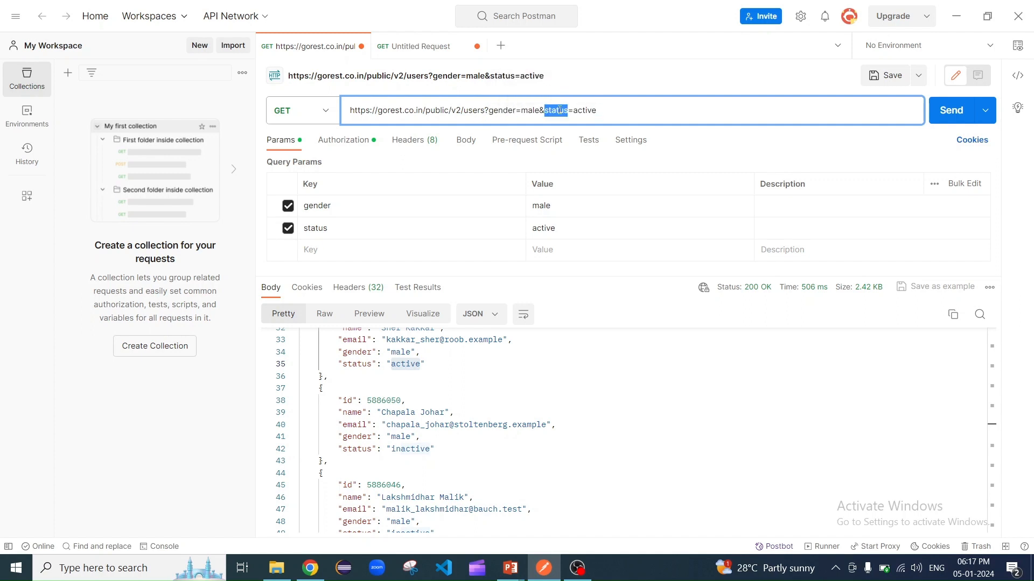
Send the request filtered by gender=male and status=active, and check both values across the returned user records.
click(949, 112)
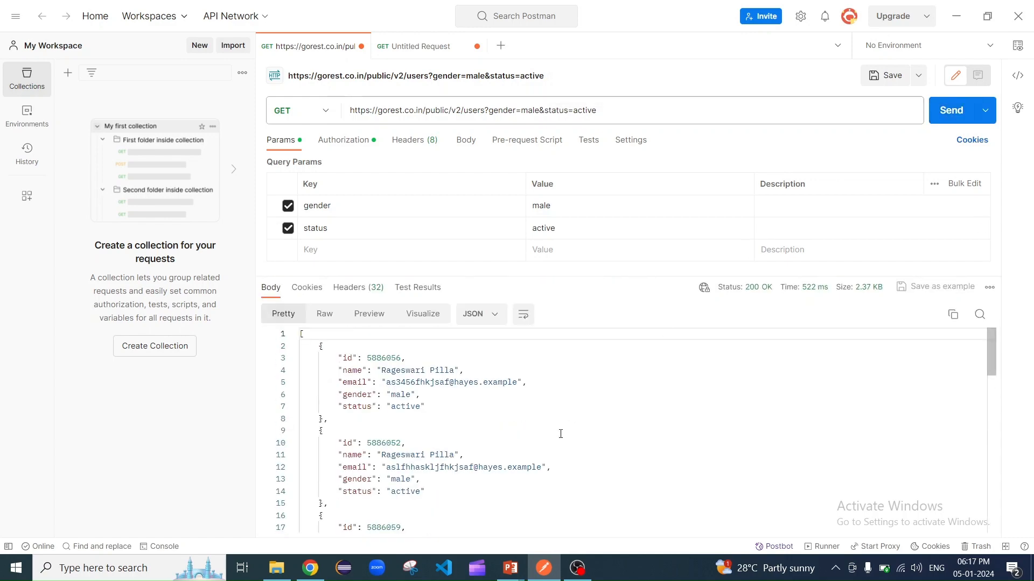
double_click(400, 394)
double_click(405, 407)
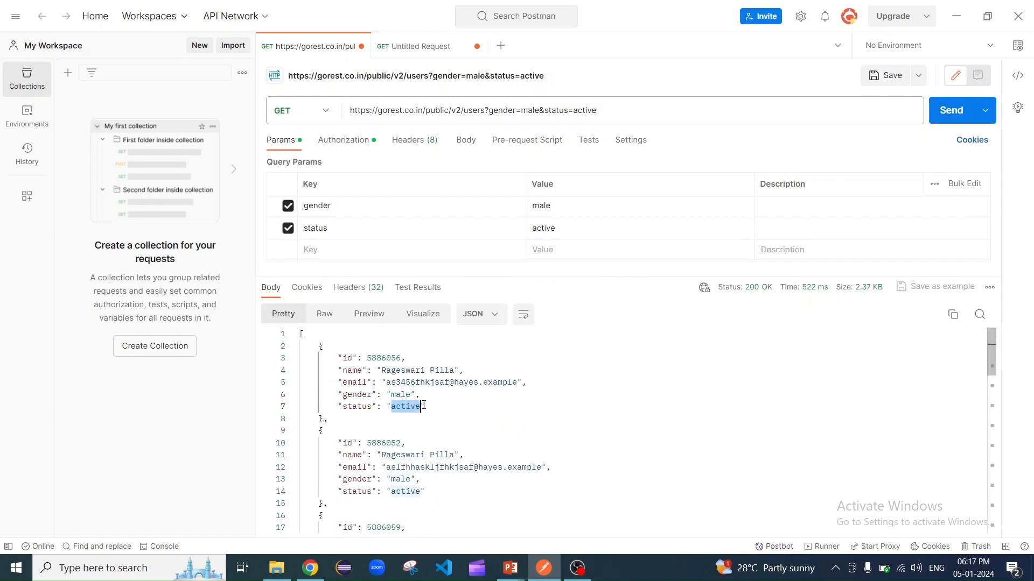
scroll(435, 406, down, 3)
scroll(435, 407, down, 8)
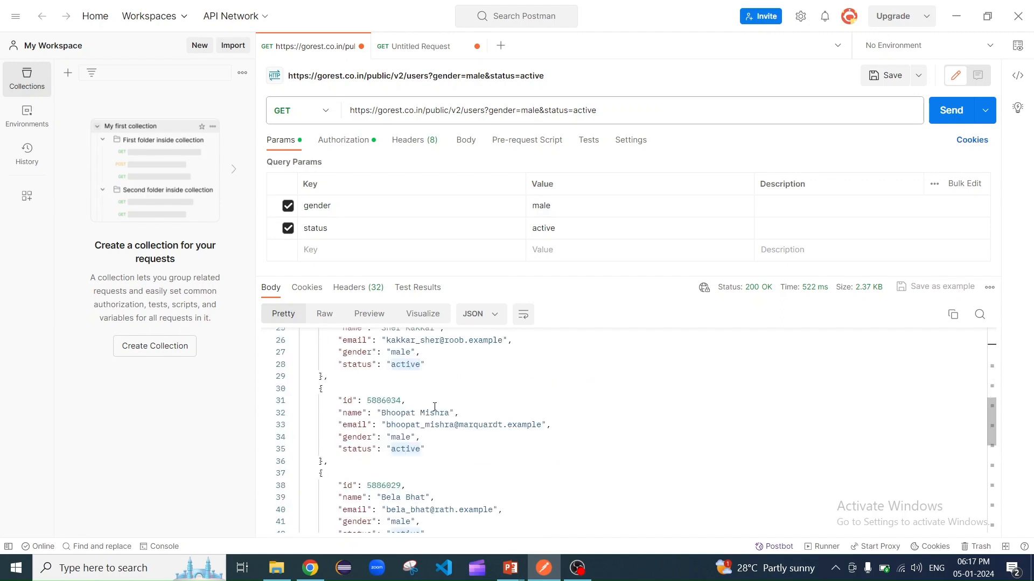
scroll(435, 407, down, 7)
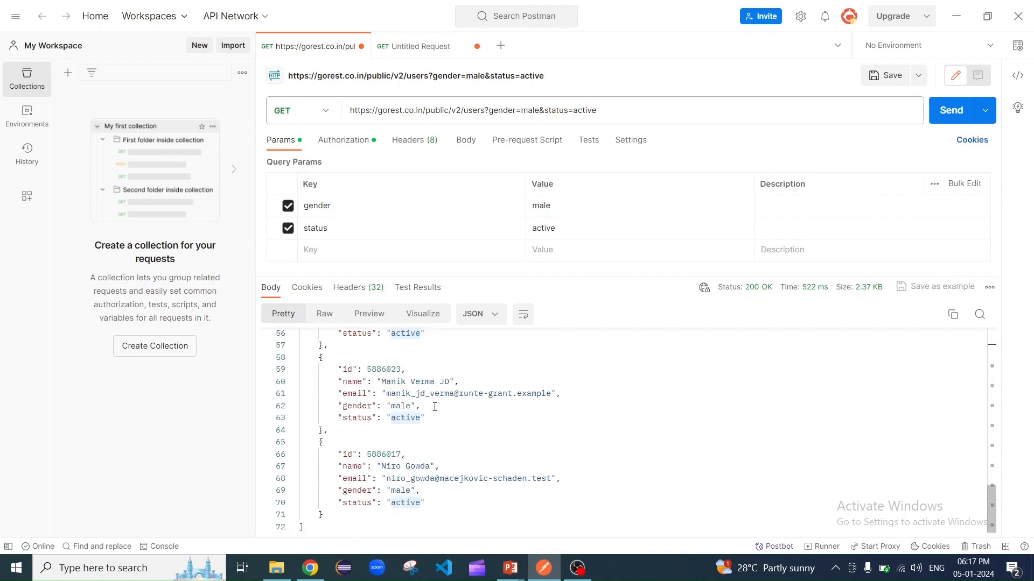
scroll(435, 407, up, 18)
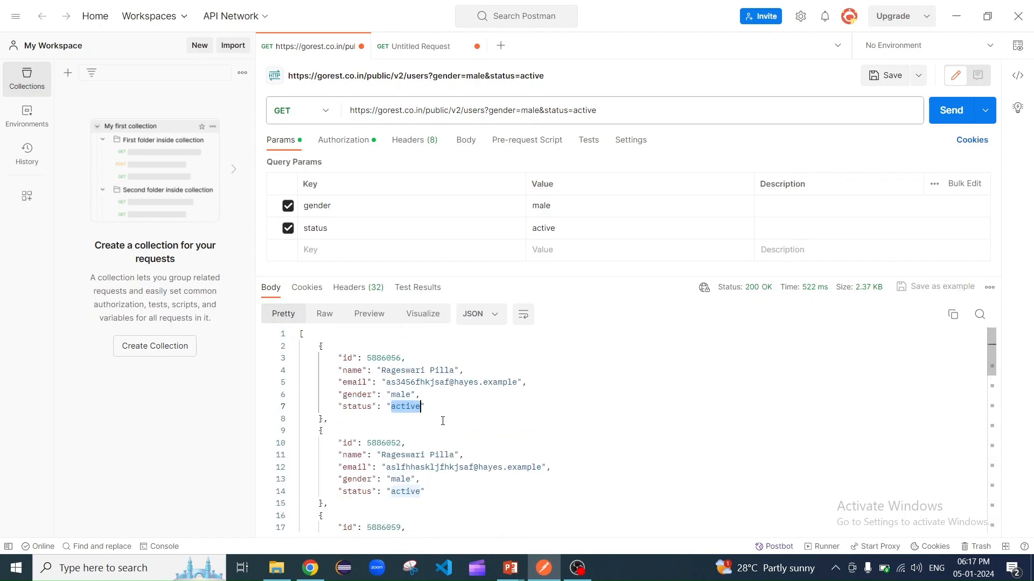
Add a third query parameter with key name, using the third user's full name copied from the response body as its value.
scroll(443, 421, down, 4)
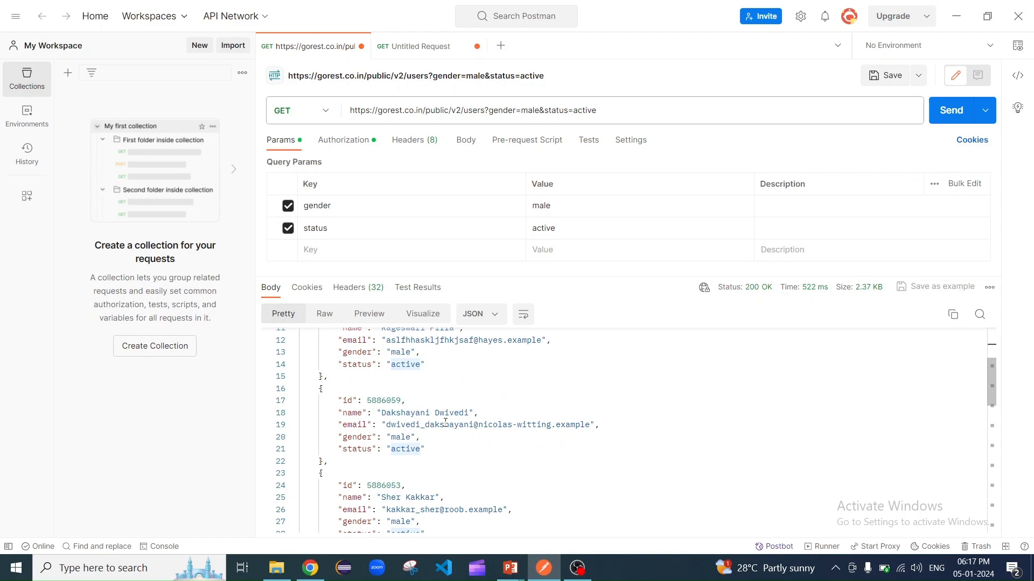
drag(381, 413, 470, 413)
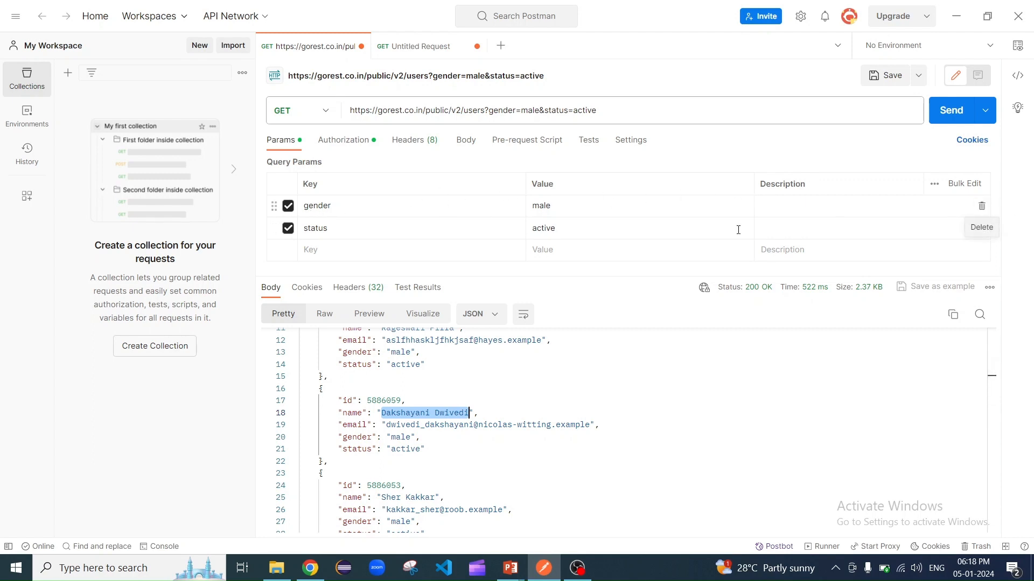
click(326, 249)
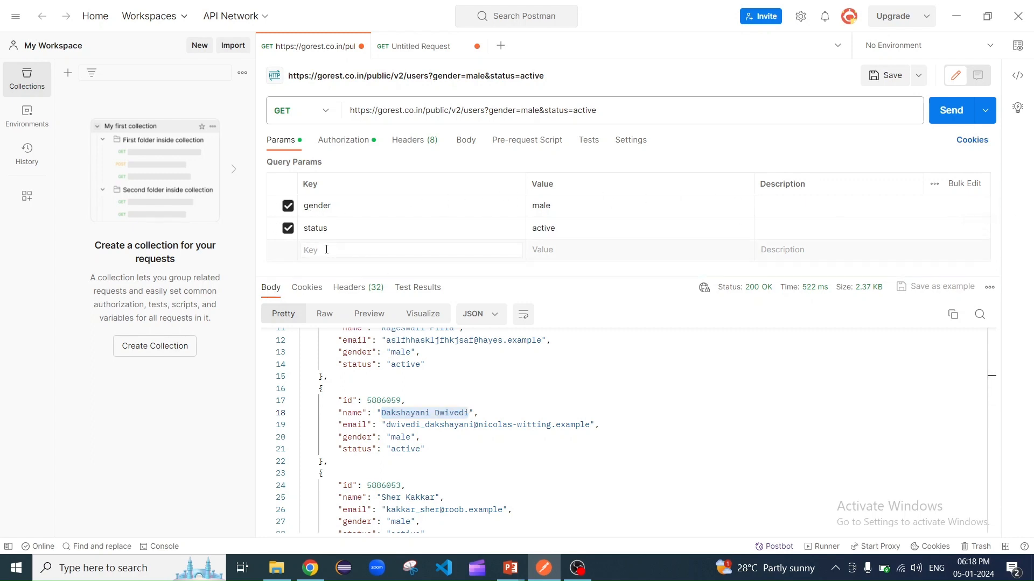
text(name)
click(560, 250)
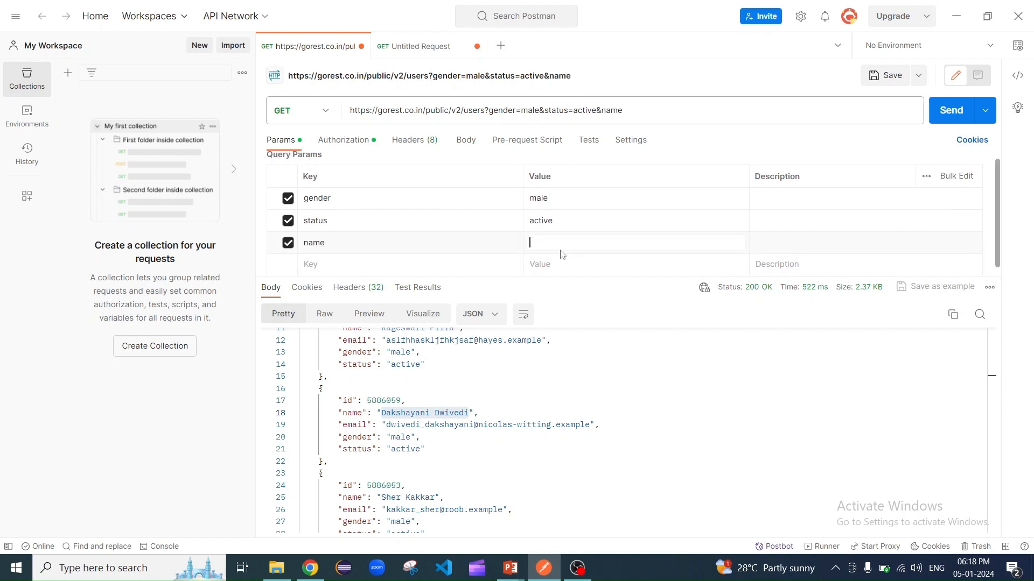
key(ctrl+v)
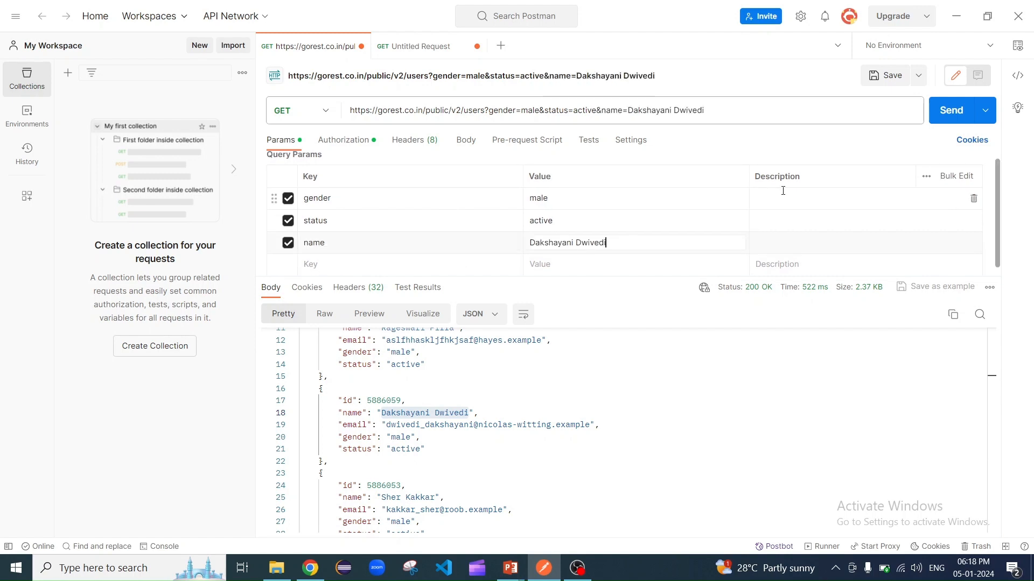
Send the request with the gender, status and name filters, and inspect the email field in the response.
click(951, 113)
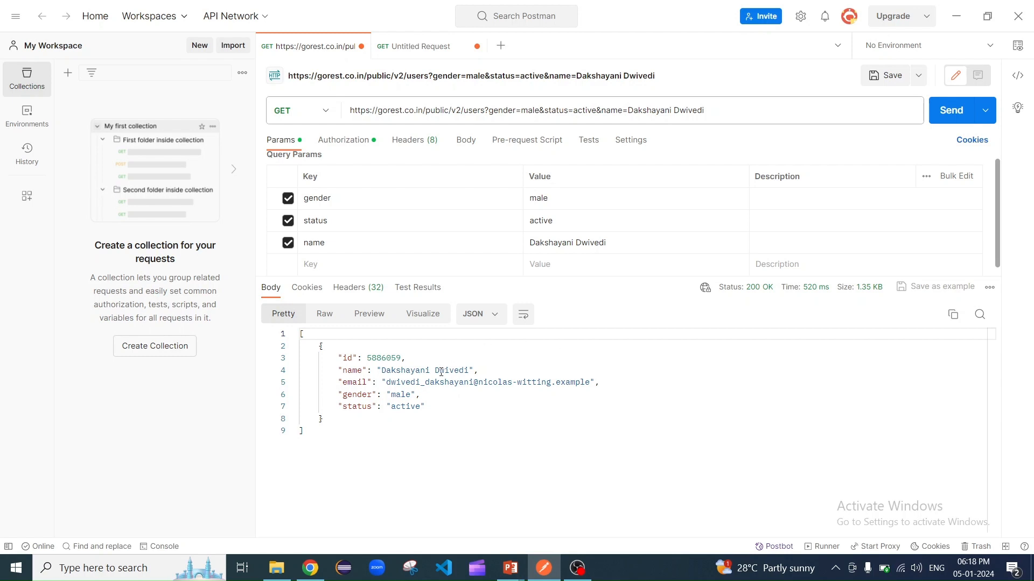
drag(386, 382, 591, 382)
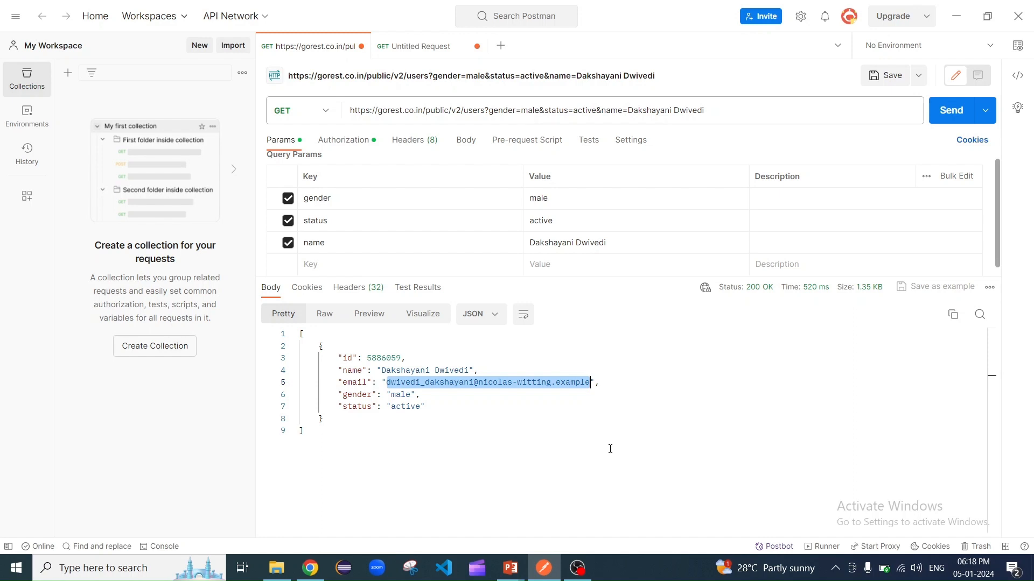
click(584, 451)
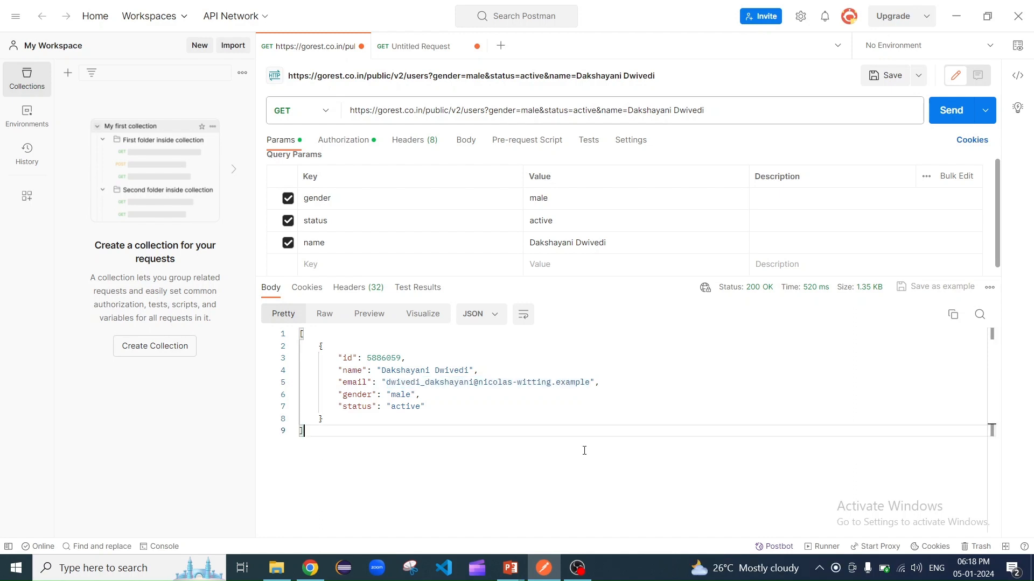